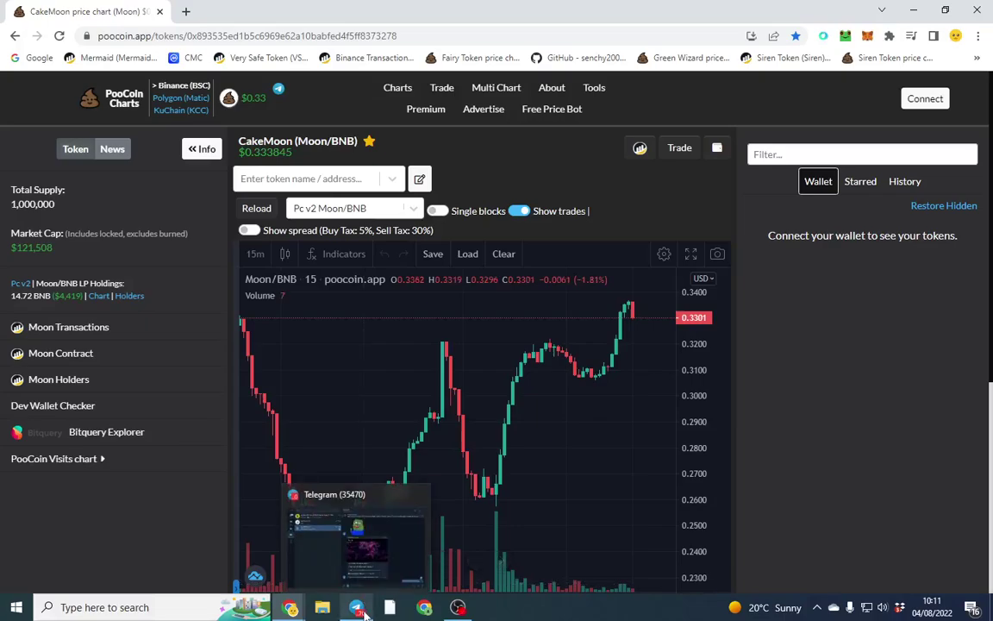
# Switch to Telegram and add the Buy Bot Tech bot to the Cakemoon group from the bot's info
pyautogui.click(366, 613)
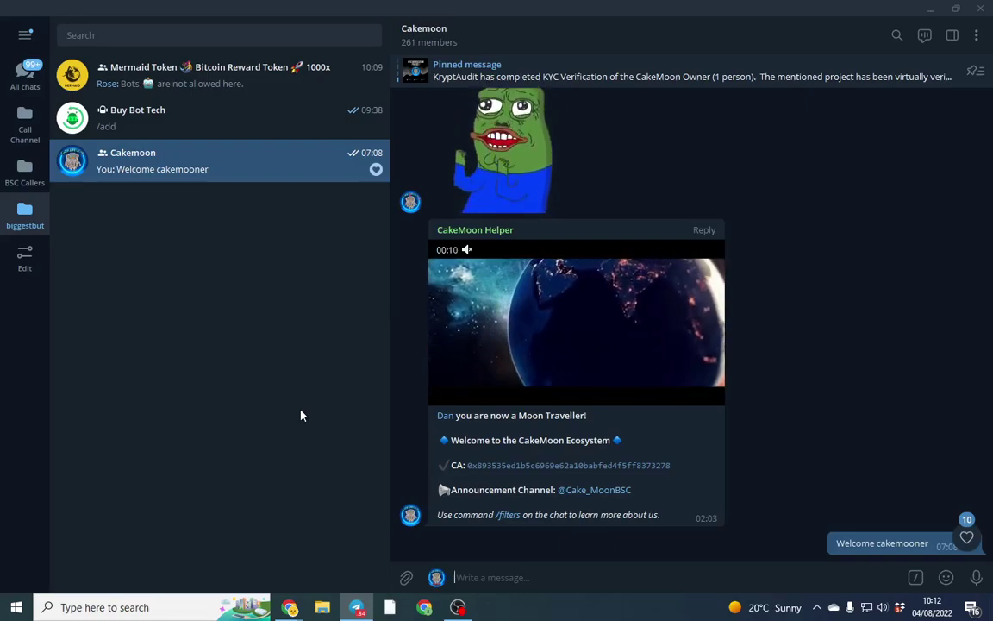
pyautogui.click(277, 125)
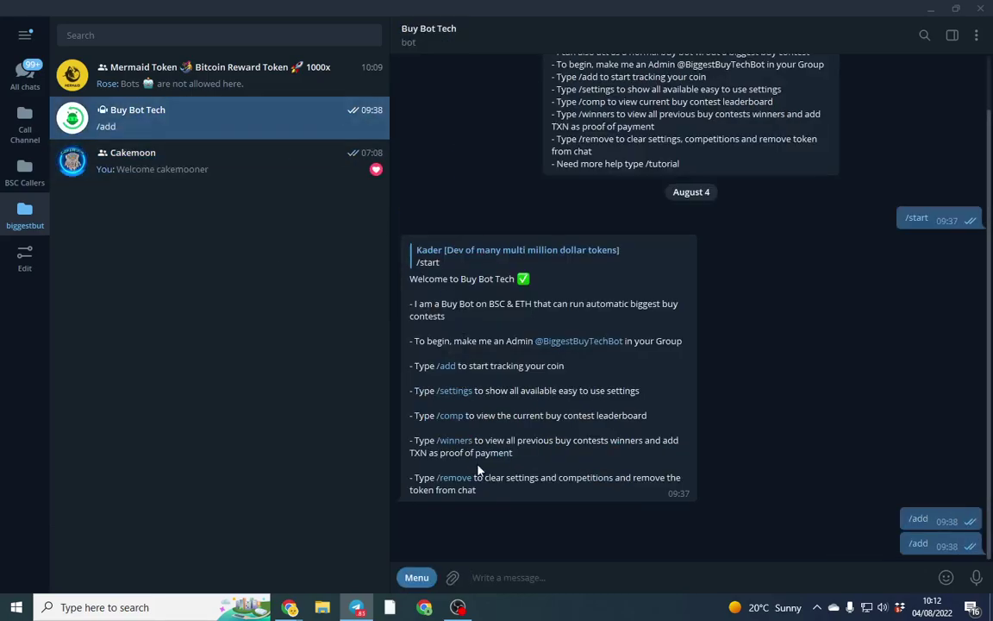
pyautogui.click(544, 45)
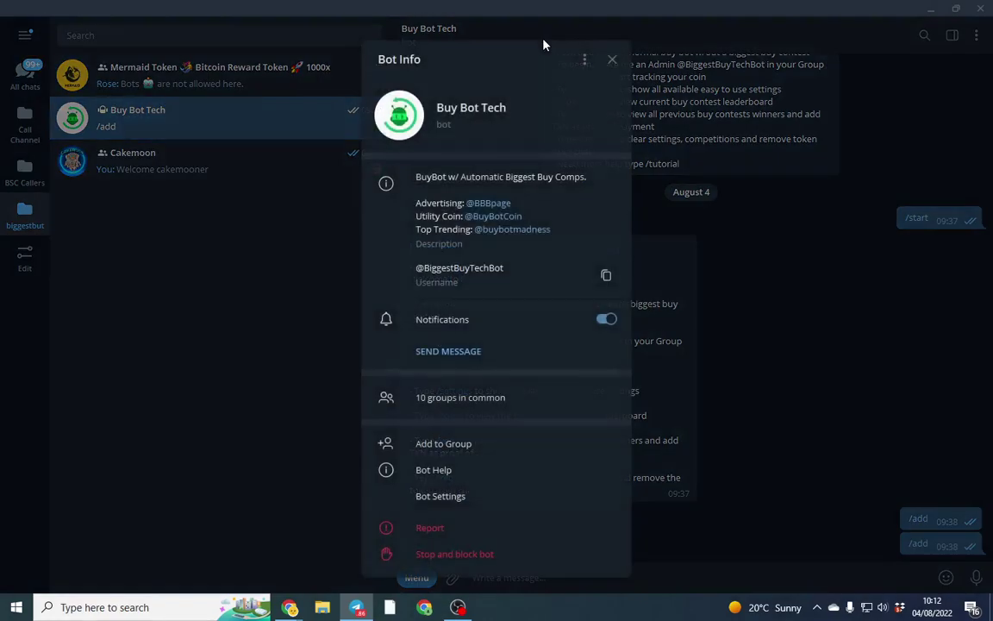
pyautogui.click(520, 452)
pyautogui.click(494, 233)
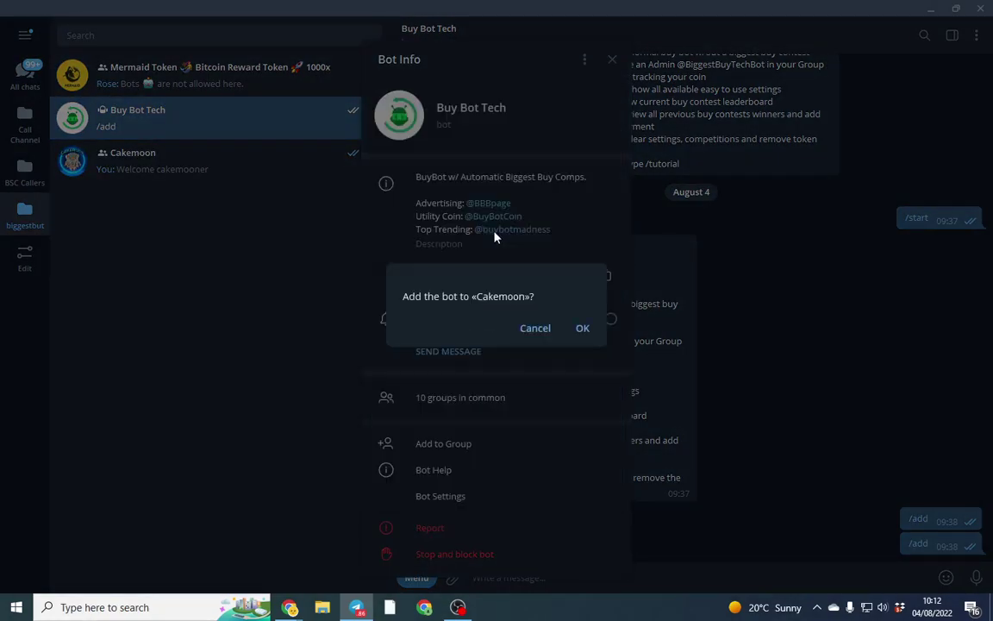
pyautogui.click(583, 329)
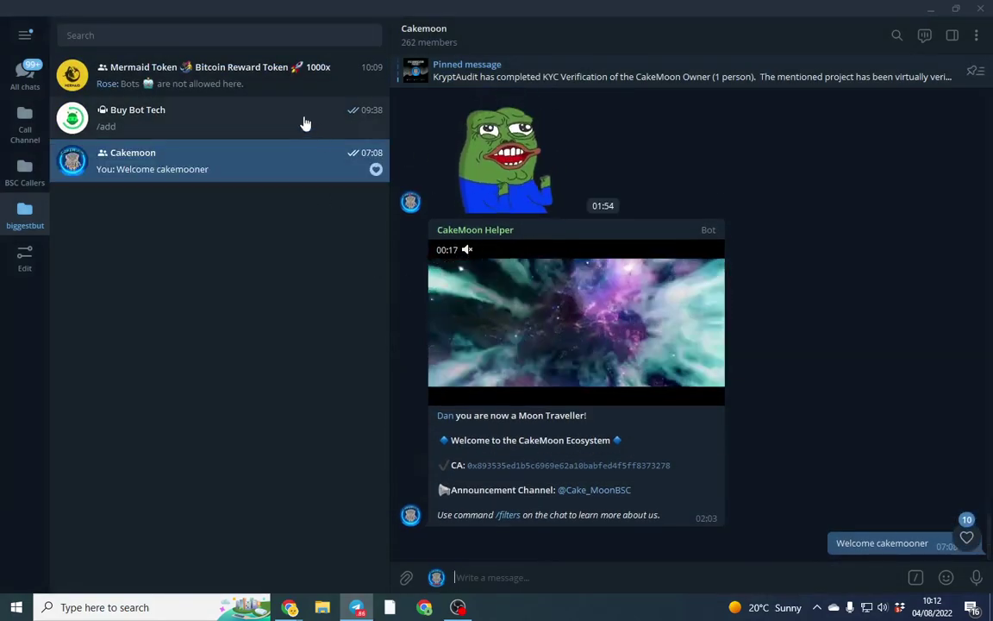
# Promote Buy Bot Tech to administrator of the Cakemoon group with the default permissions and close the group info
pyautogui.click(541, 49)
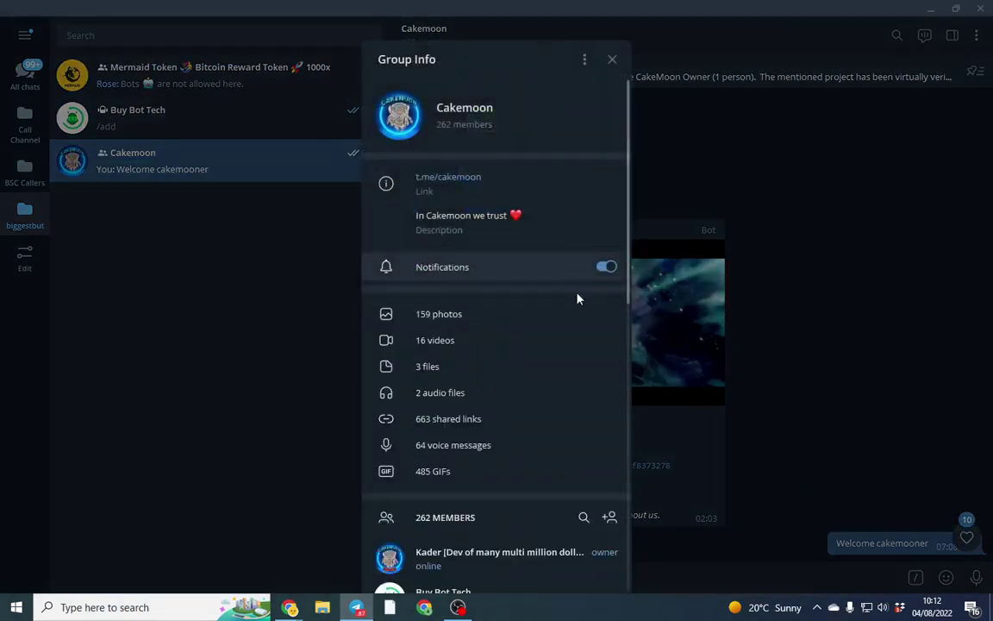
pyautogui.scroll(-3, 541, 399)
pyautogui.rightClick(497, 391)
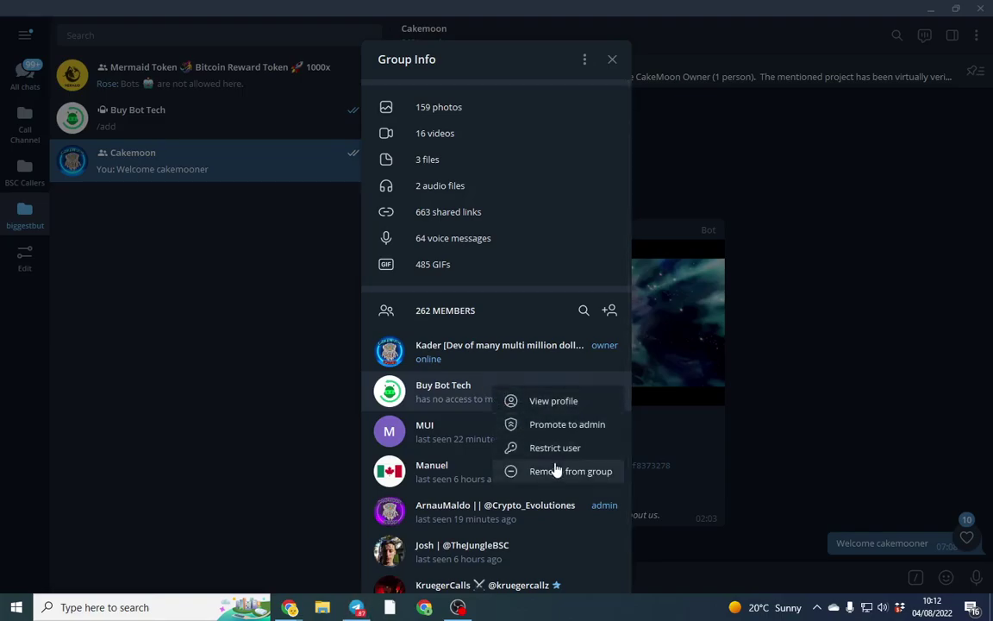
pyautogui.click(559, 422)
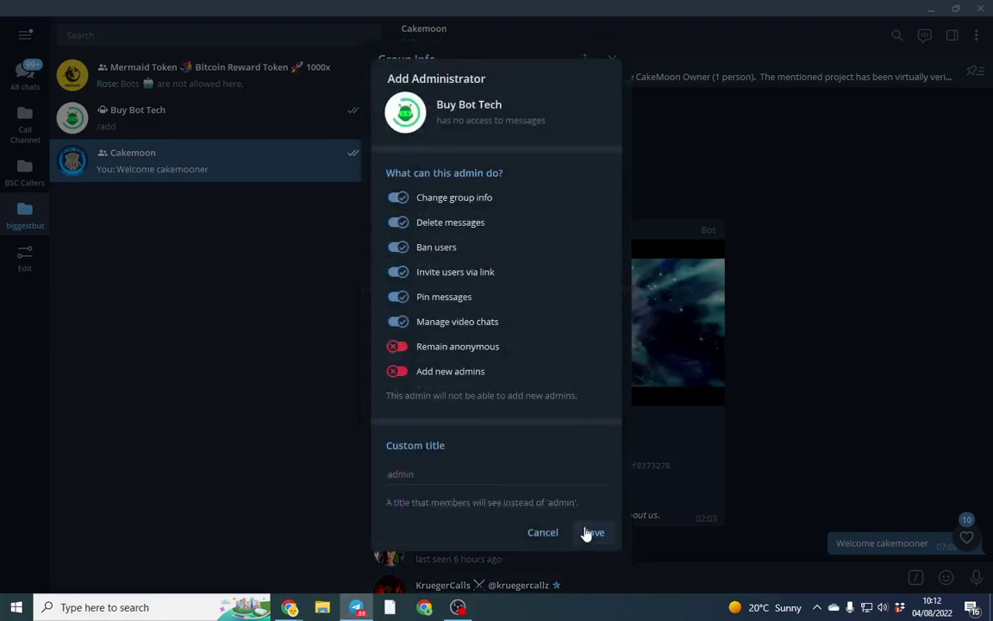
pyautogui.click(585, 532)
pyautogui.click(872, 221)
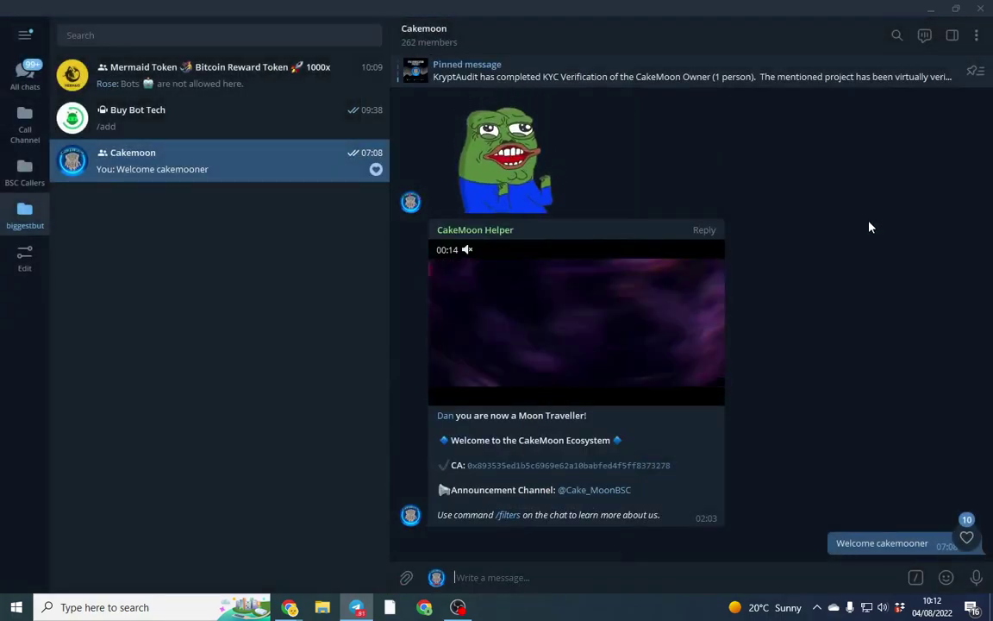
# Send /add in the Cakemoon group, choose Binance Smart Chain (BSC) and submit token address 0x893535ed1b5c6969e62a10babfed4f5ff8373278
pyautogui.write('/')
pyautogui.press('BackSpace')
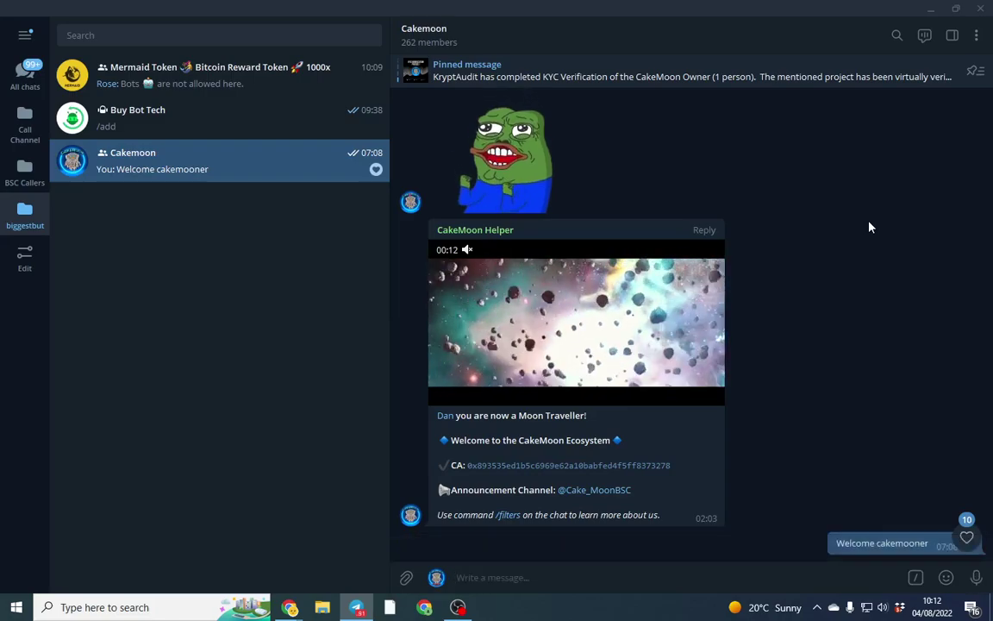
pyautogui.write('/add')
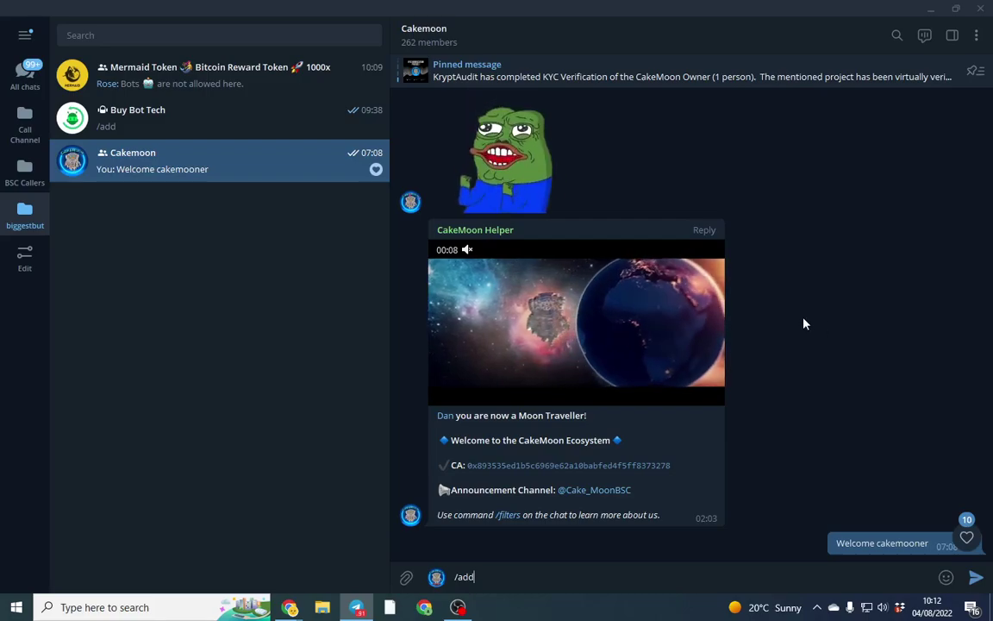
pyautogui.press('Return')
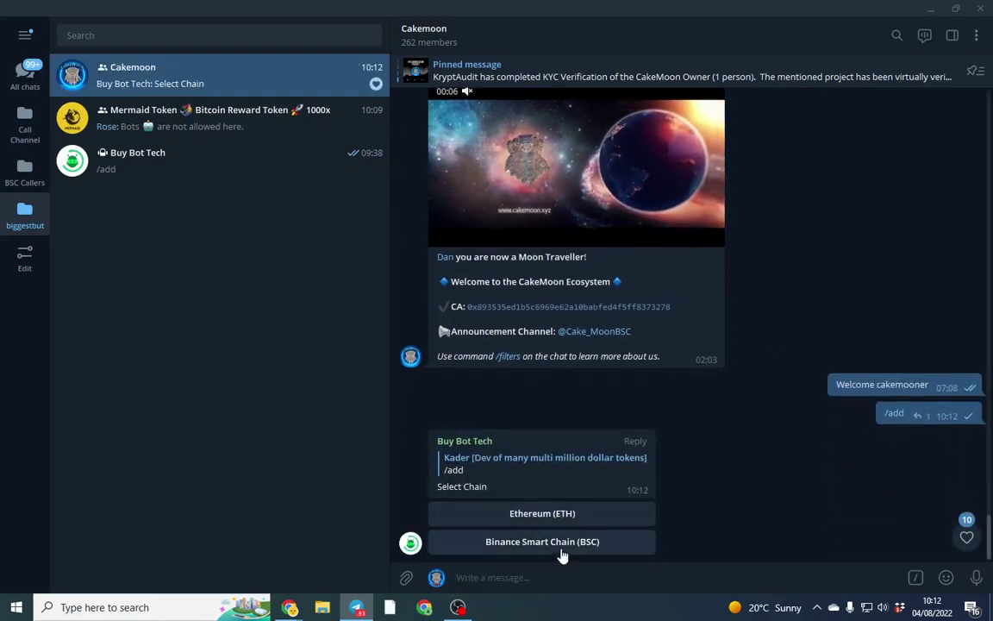
pyautogui.click(558, 549)
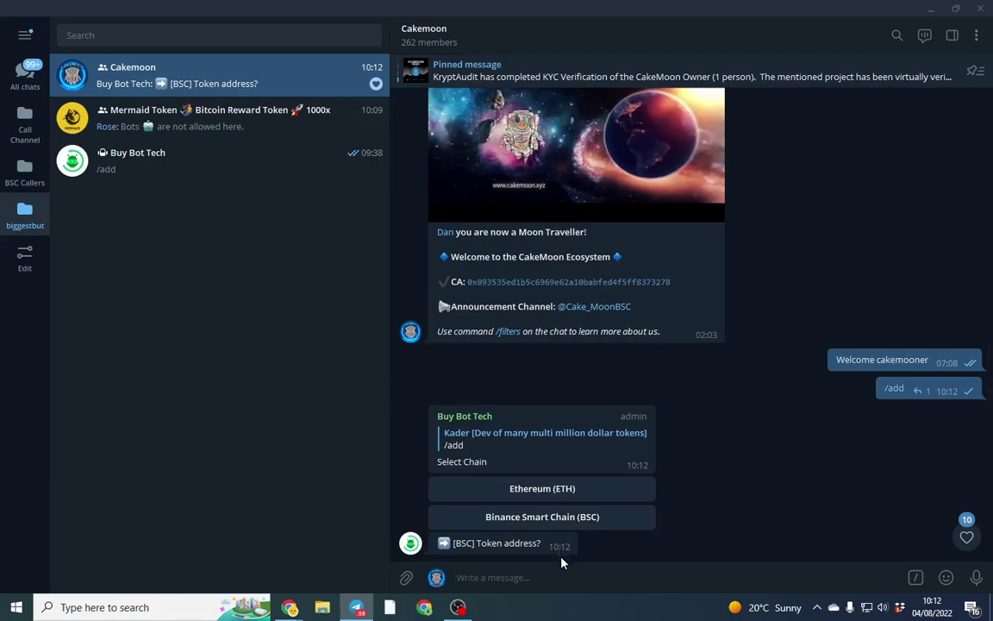
pyautogui.write('0x893535ed1b5c6969e62a10babfed4f5ff8373278')
pyautogui.press('Return')
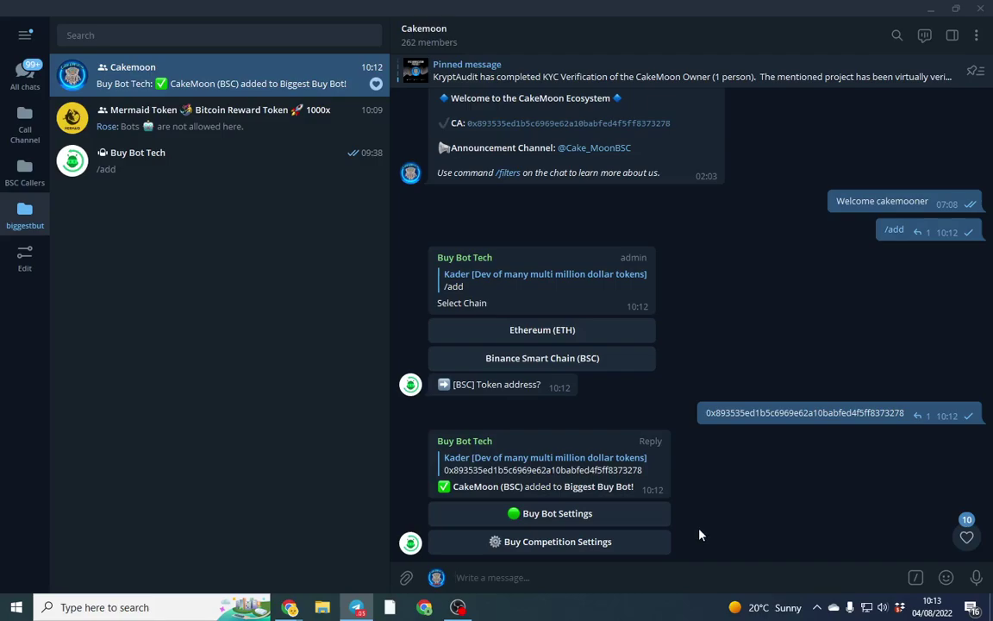
# Open the bot's Buy Competition Settings and set the competition length to 1000 minutes
pyautogui.click(619, 542)
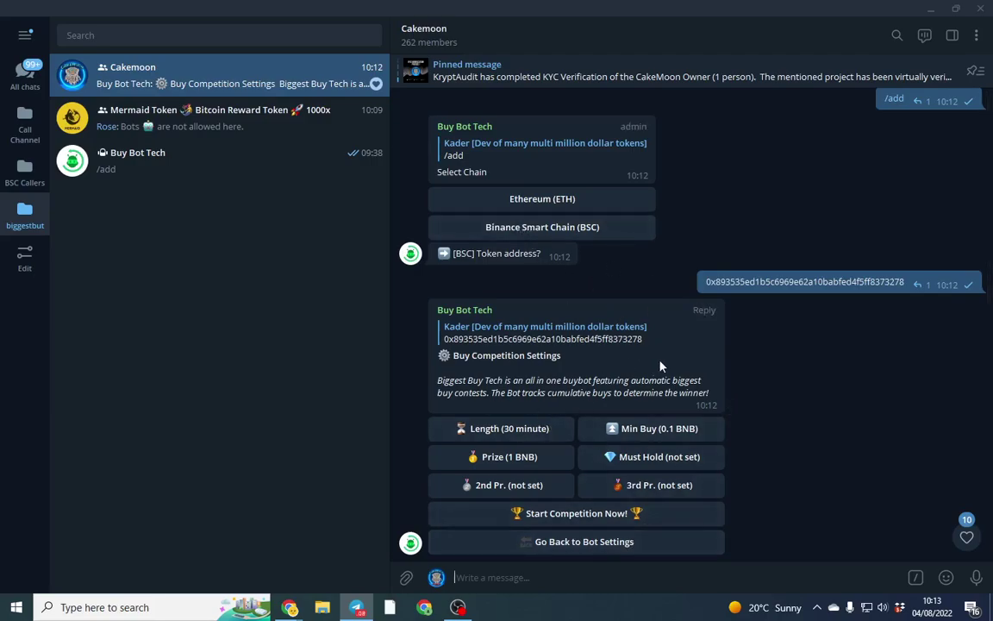
pyautogui.click(506, 437)
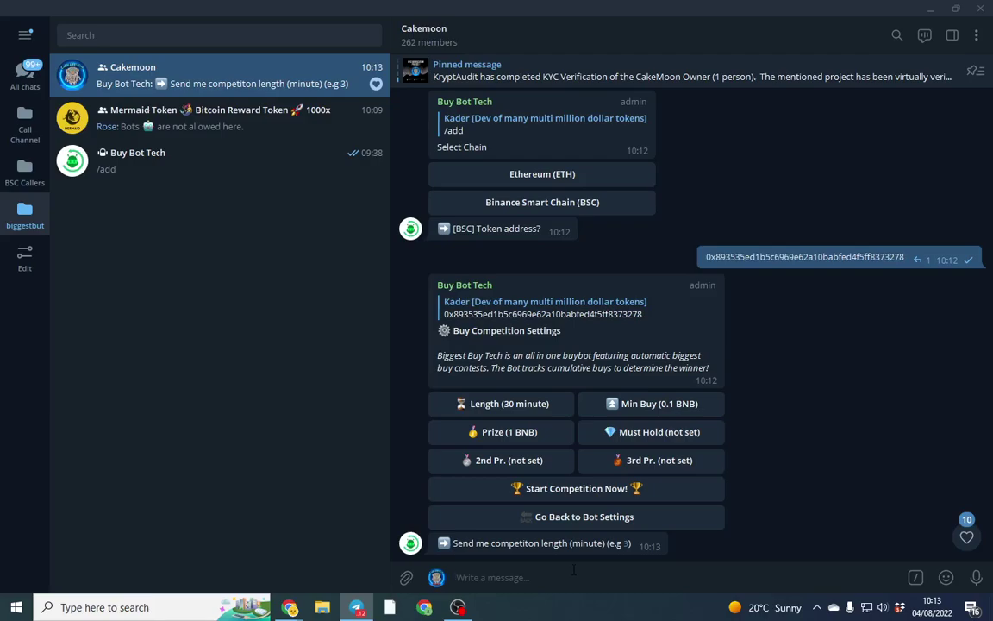
pyautogui.write('3000')
pyautogui.press('BackSpace')
pyautogui.press('BackSpace')
pyautogui.press('BackSpace')
pyautogui.press('BackSpace')
pyautogui.write('1000')
pyautogui.press('Return')
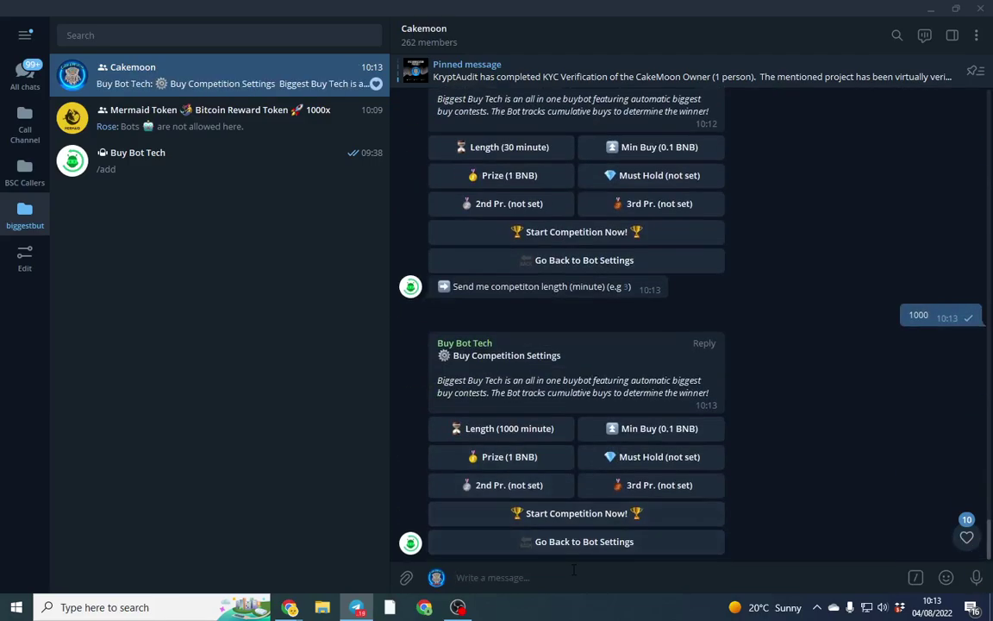
# Set the competition's minimum buy to 0.05 BNB and its winning prize to 0.1 BNB
pyautogui.click(690, 427)
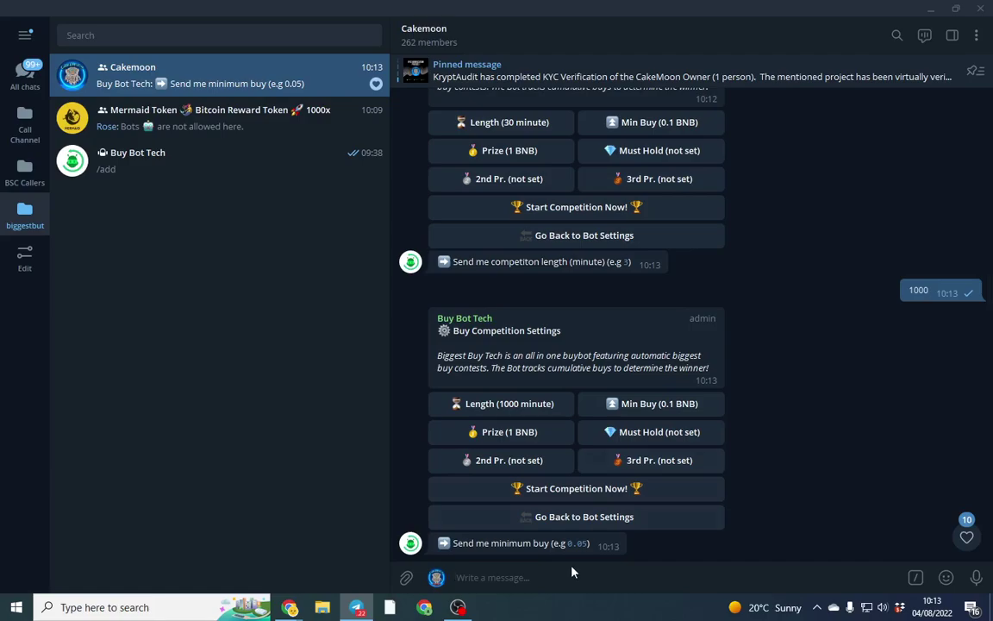
pyautogui.write('0.')
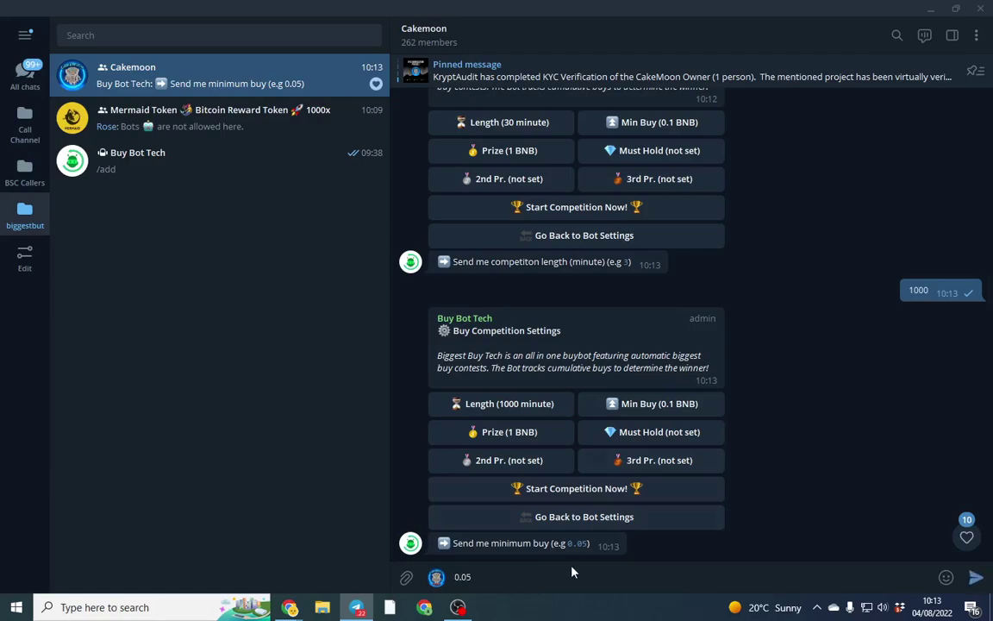
pyautogui.write('05')
pyautogui.press('Return')
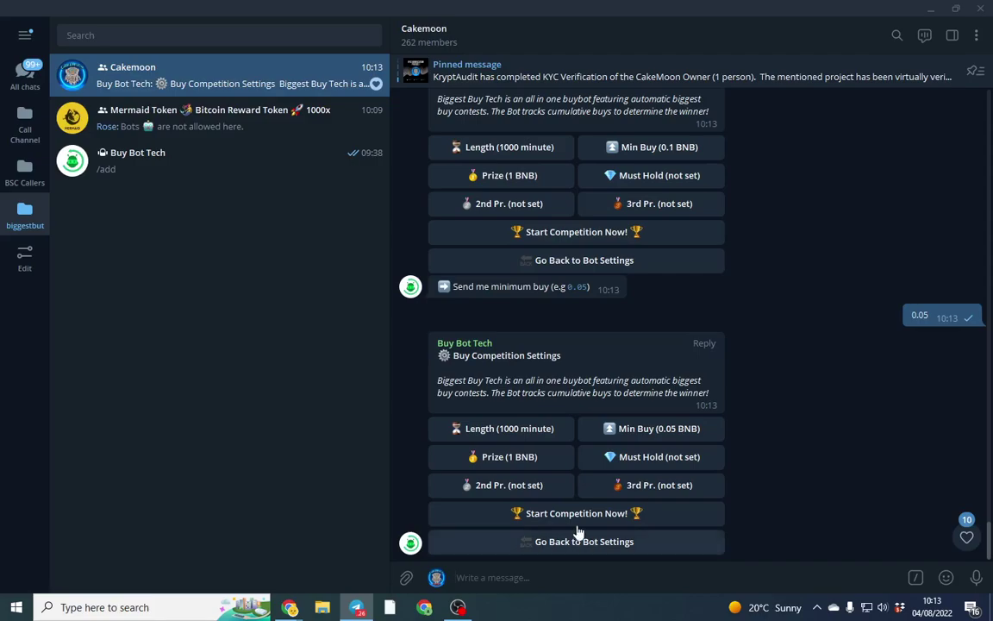
pyautogui.click(535, 460)
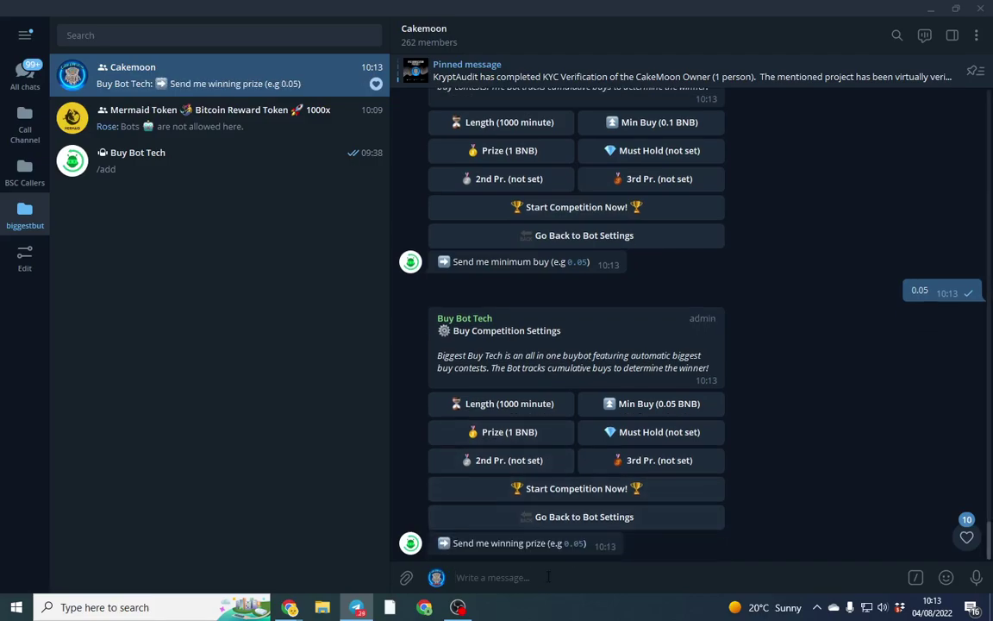
pyautogui.write('0.1')
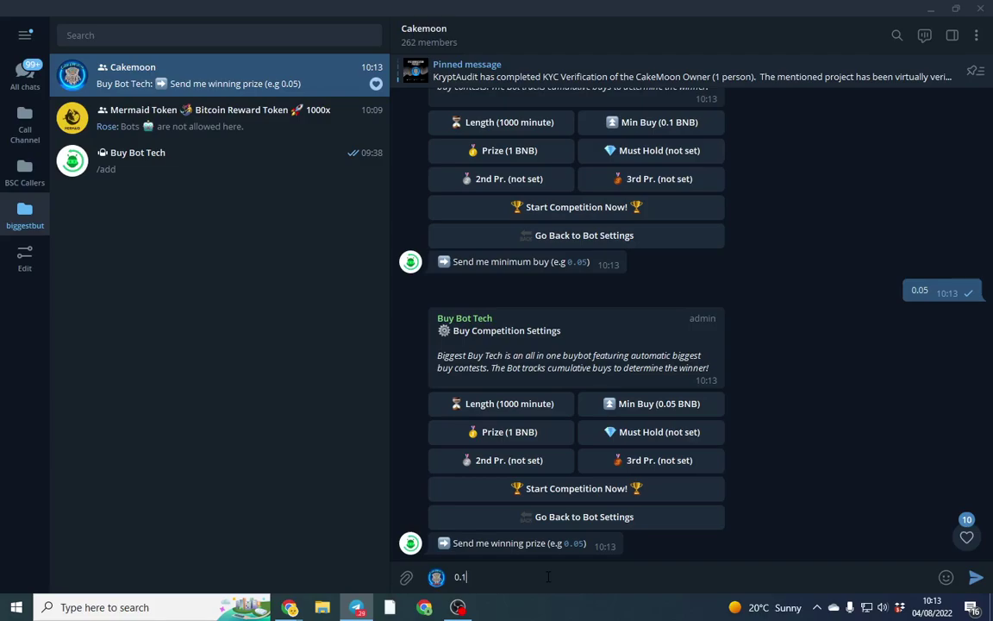
pyautogui.press('Return')
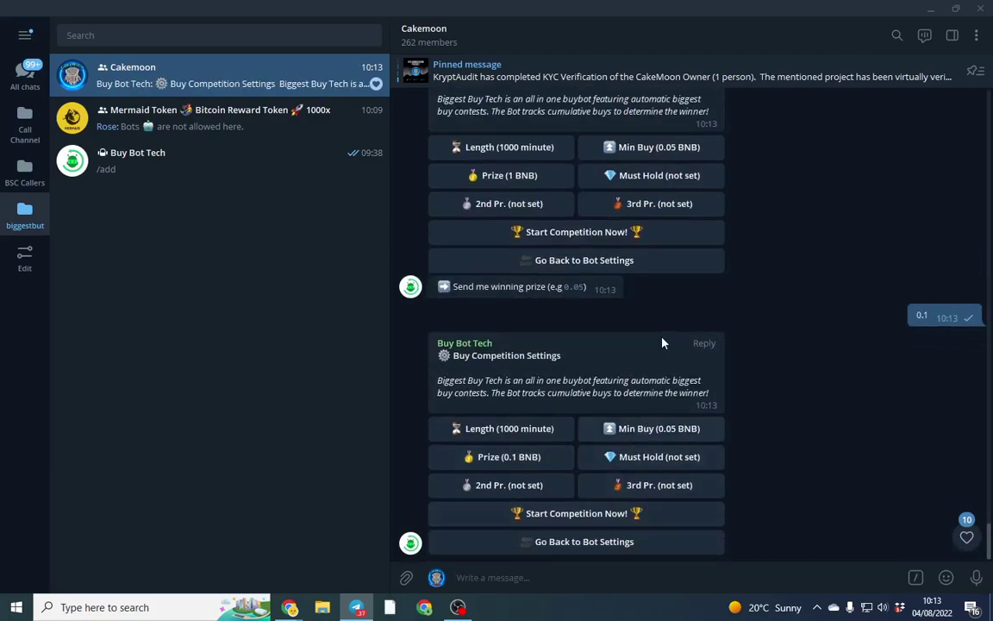
# Set the competition's must-hold period to 1 hour
pyautogui.click(667, 458)
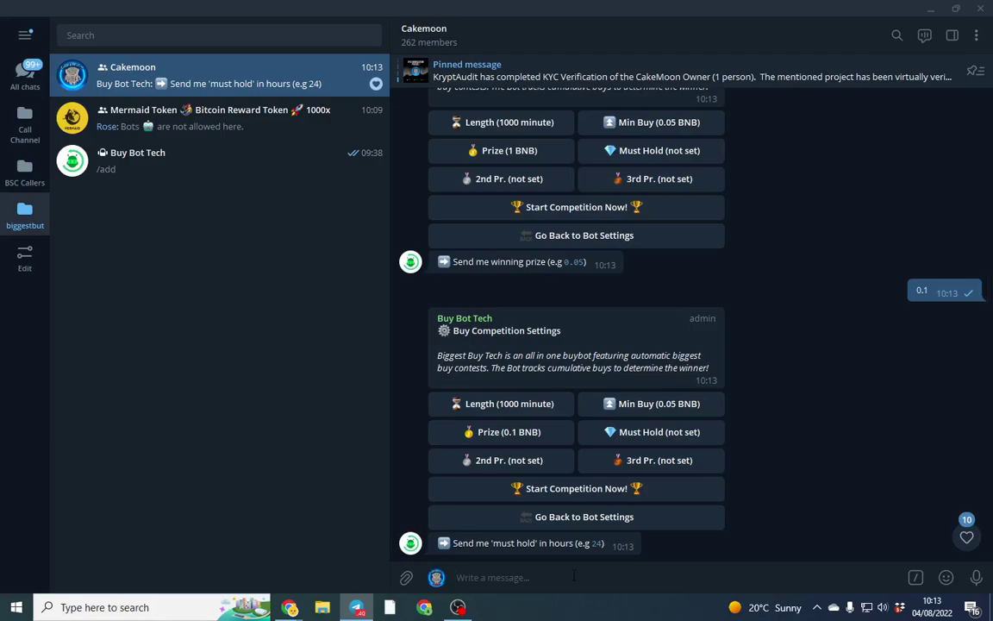
pyautogui.write('1')
pyautogui.press('Return')
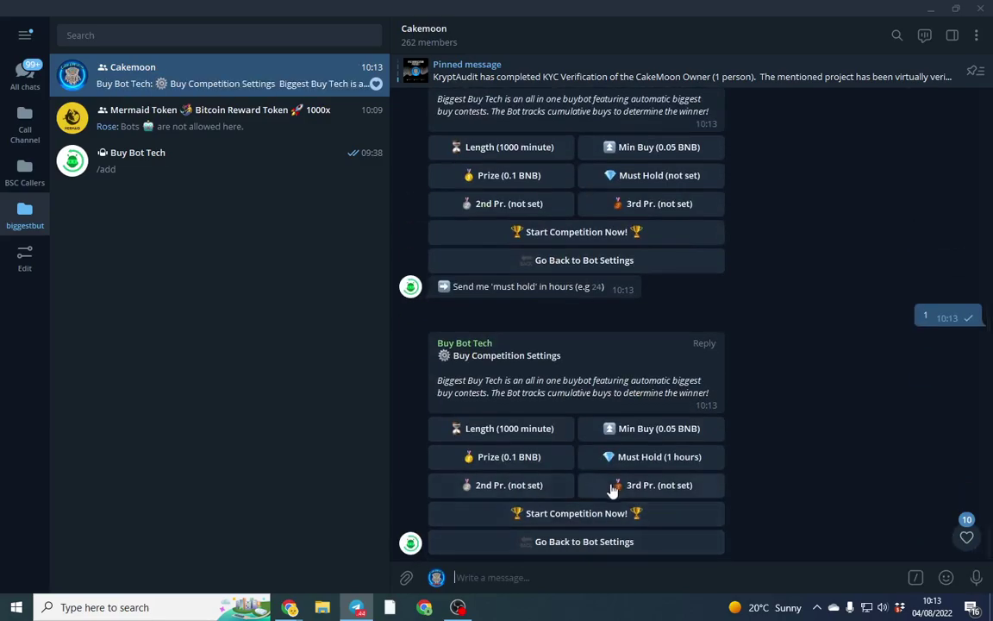
# Set the competition's second-place prize to 0.05 BNB
pyautogui.click(521, 490)
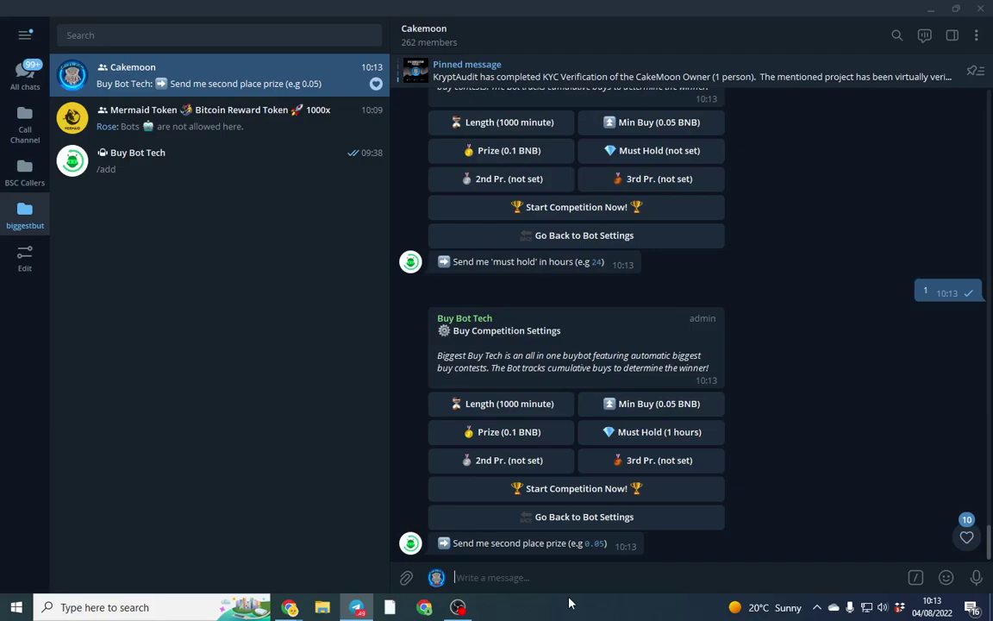
pyautogui.write('0')
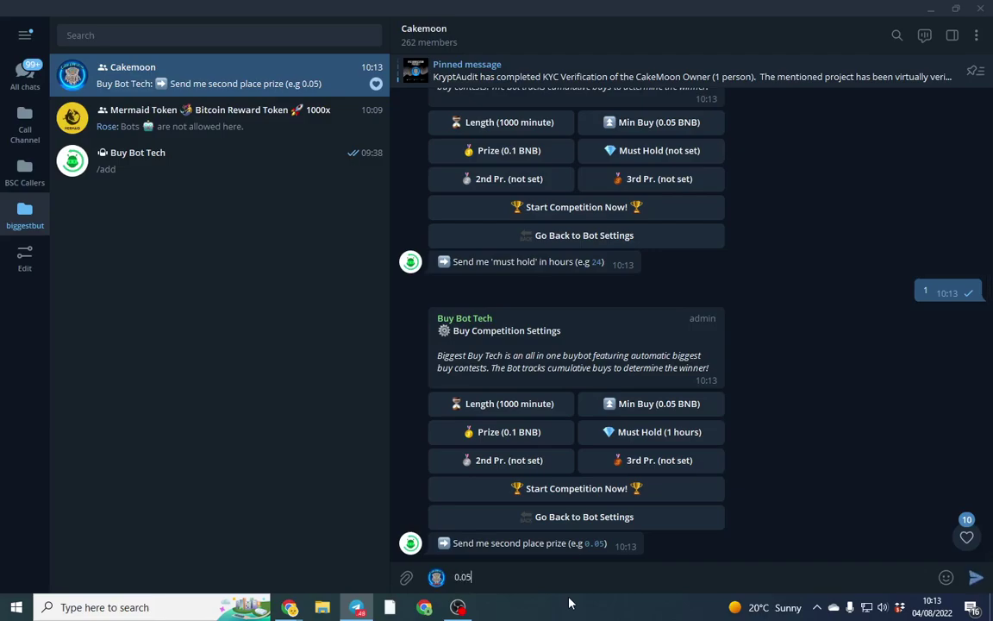
pyautogui.write('.05')
pyautogui.press('Return')
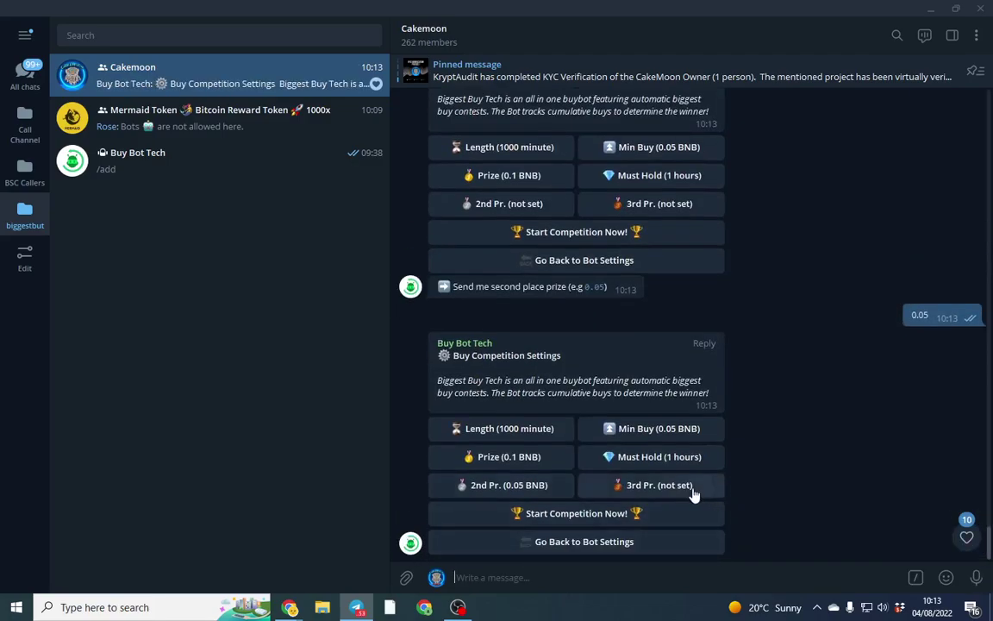
# Set the third-place prize to 0.01 BNB and start the buy competition
pyautogui.click(690, 488)
pyautogui.write('0.01')
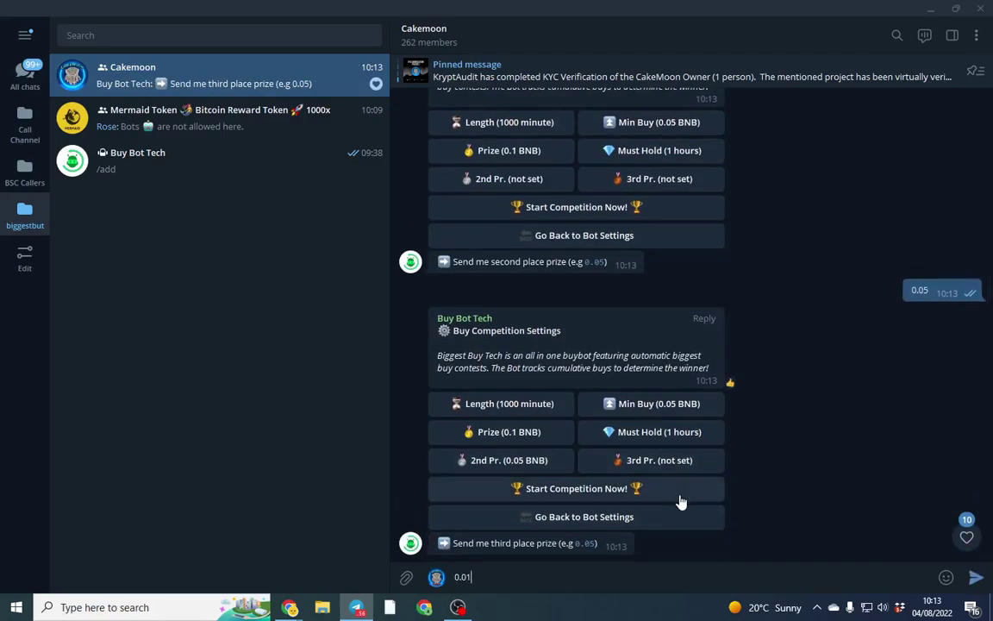
pyautogui.press('Return')
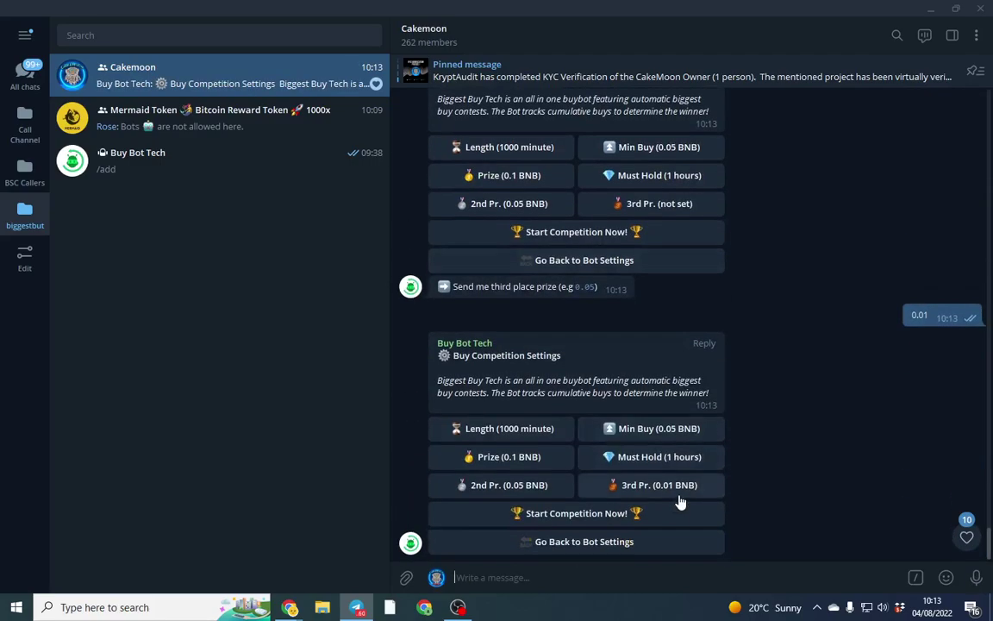
pyautogui.click(635, 515)
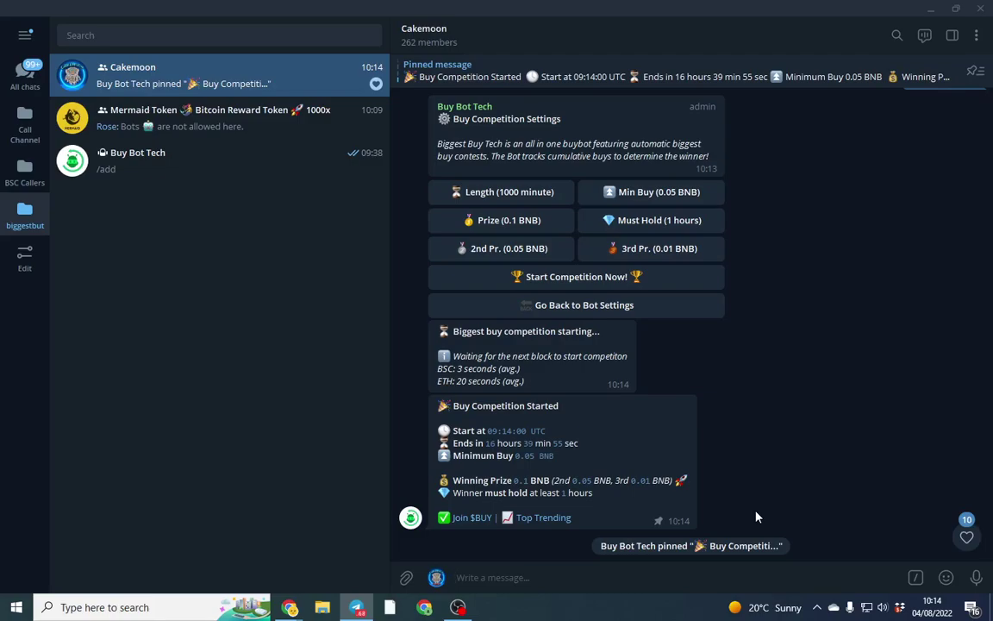
pyautogui.moveTo(291, 608)
pyautogui.click(358, 539)
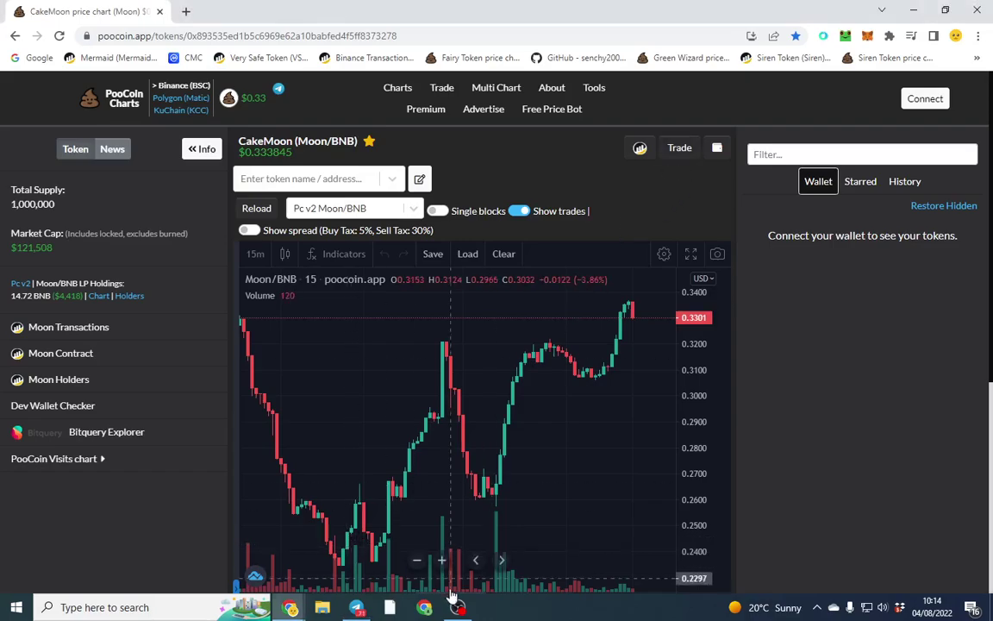
pyautogui.click(357, 608)
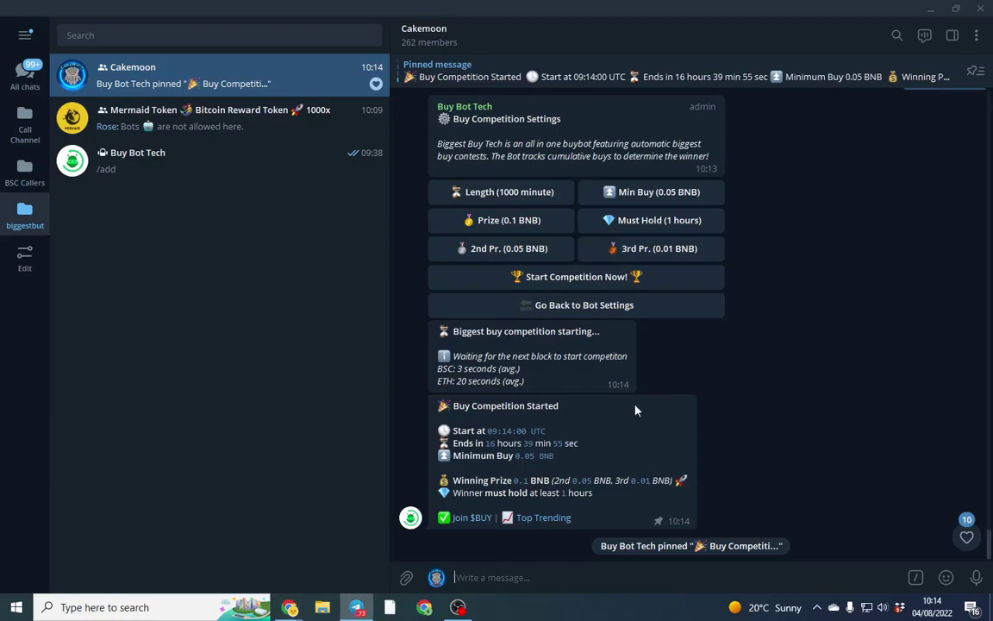